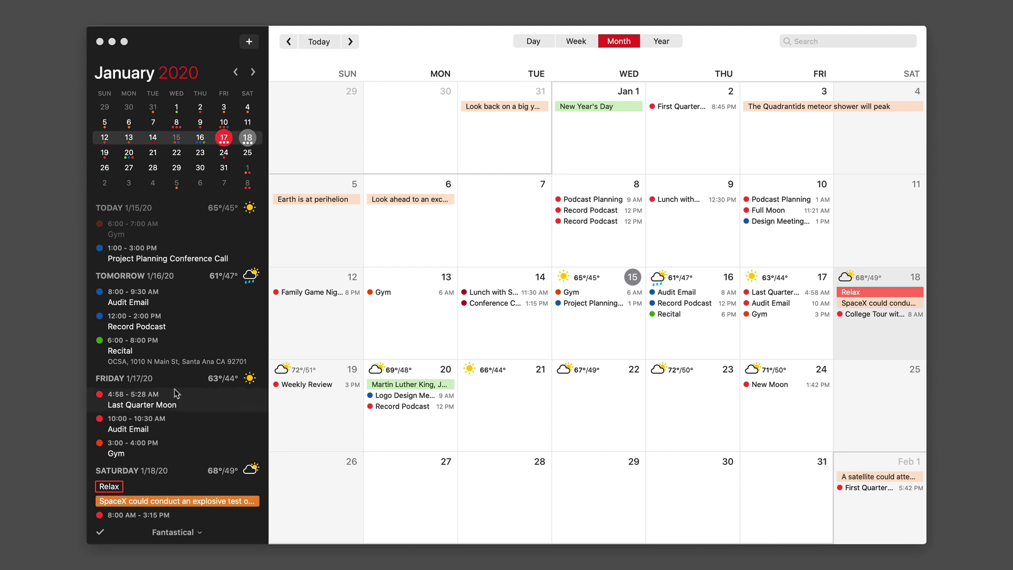
Step: Scroll the calendar forward through the months
scroll(176, 390, up, 2)
scroll(175, 393, down, 8)
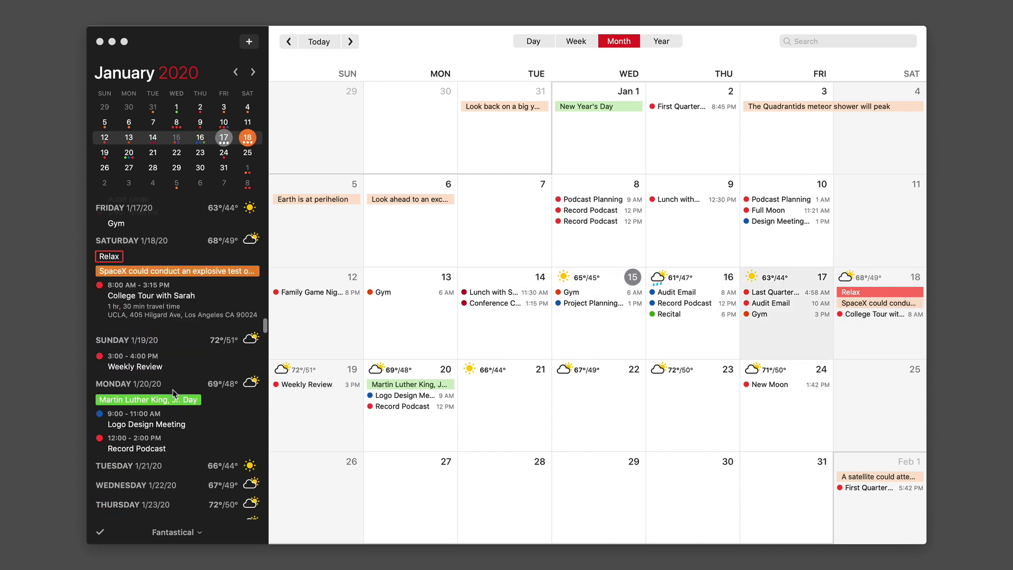
scroll(171, 395, down, 5)
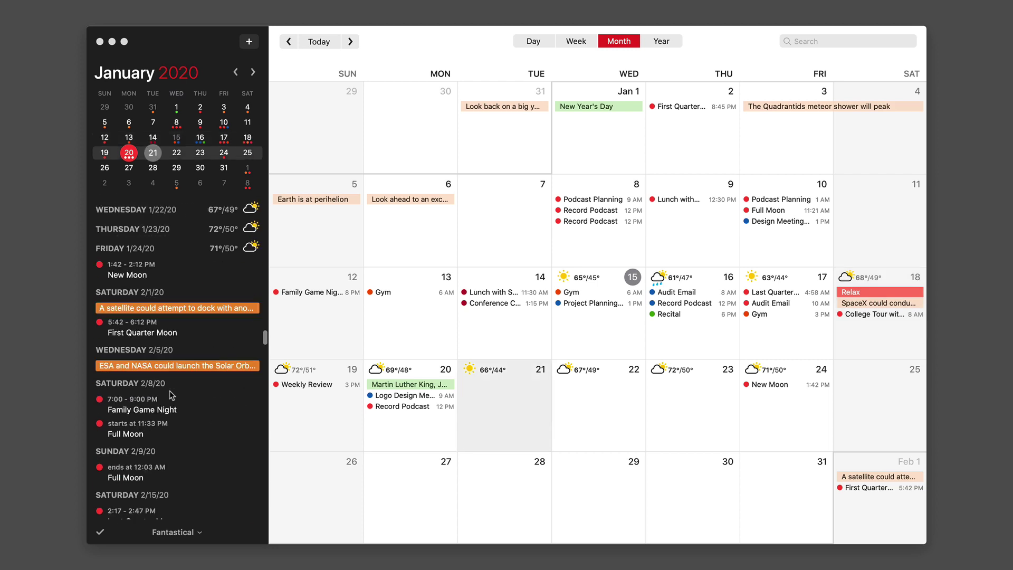
scroll(194, 361, down, 1)
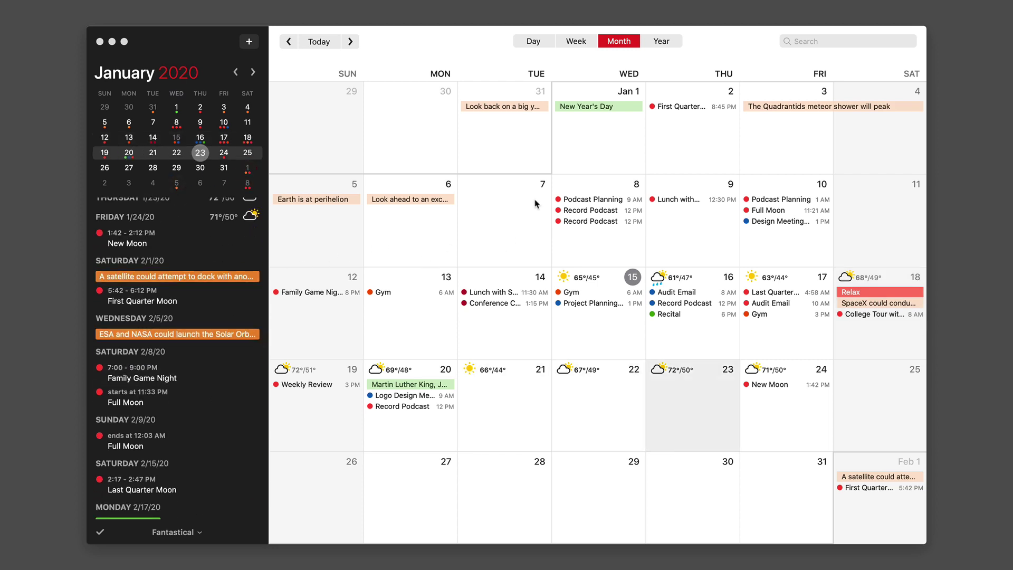
Step: Search the calendar's events for 'Podcast', then clear the search
click(810, 43)
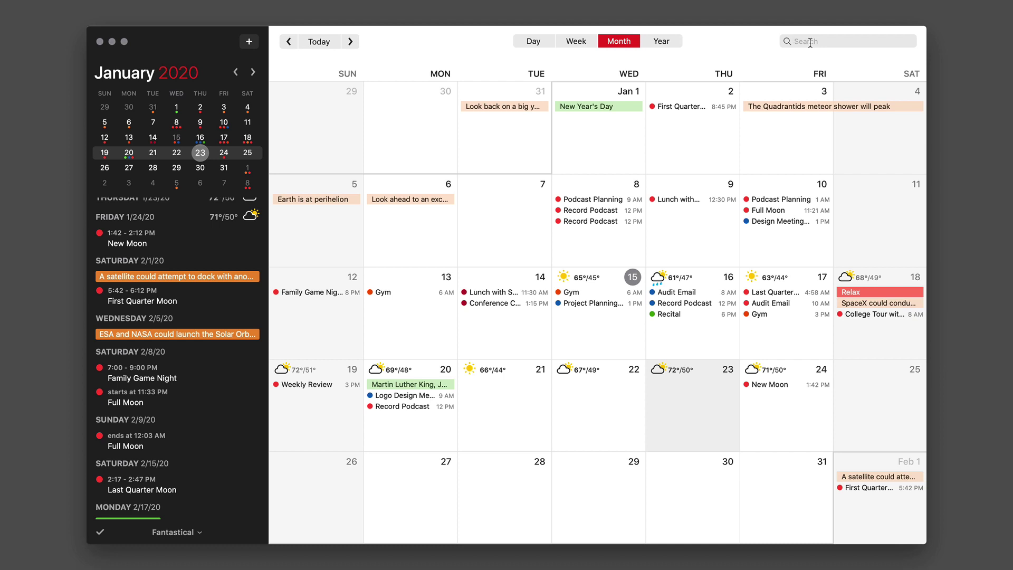
text(Podcast)
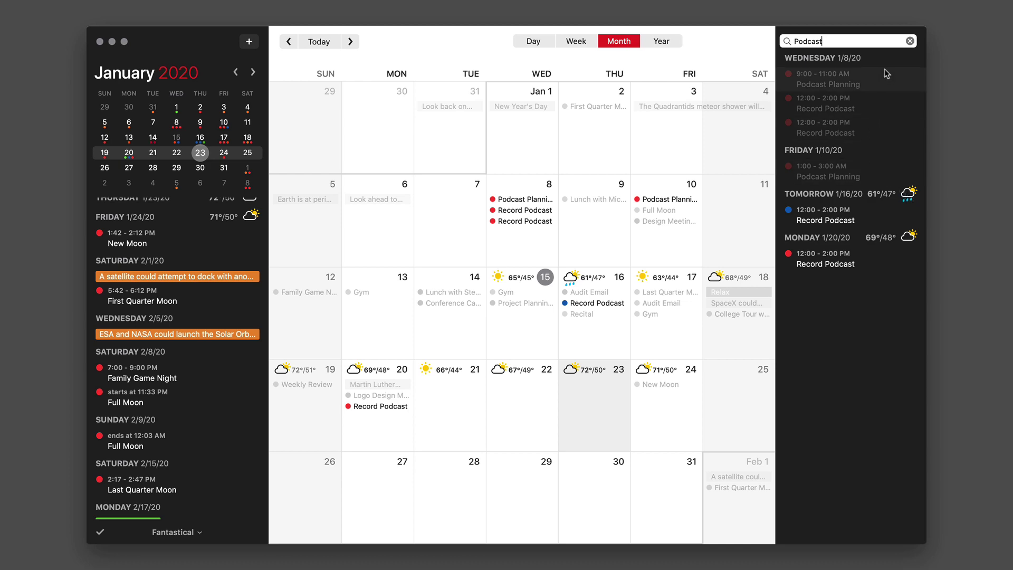
click(910, 41)
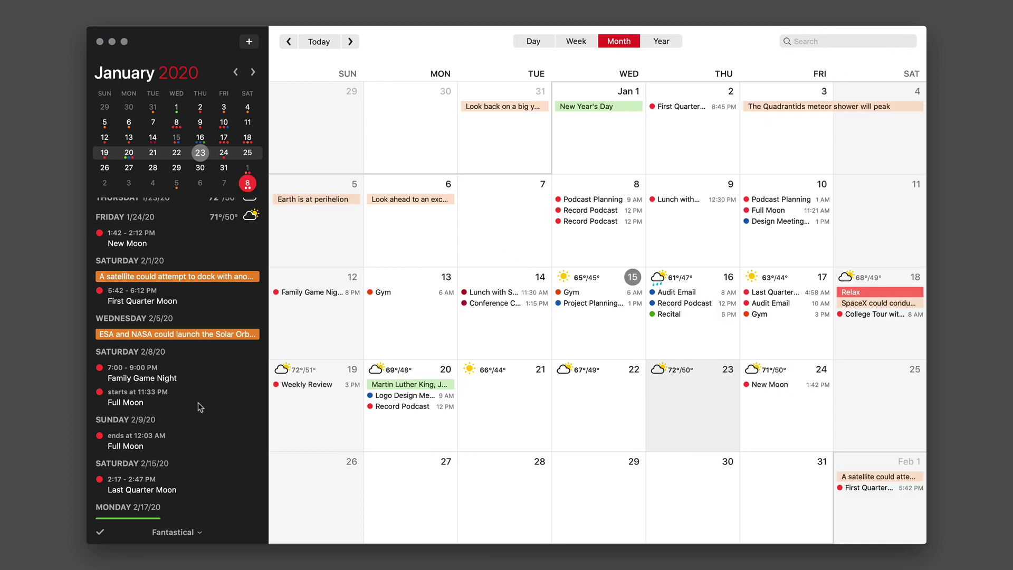
Step: Scroll the month grid further forward toward May 2020
scroll(182, 427, down, 5)
scroll(183, 427, down, 5)
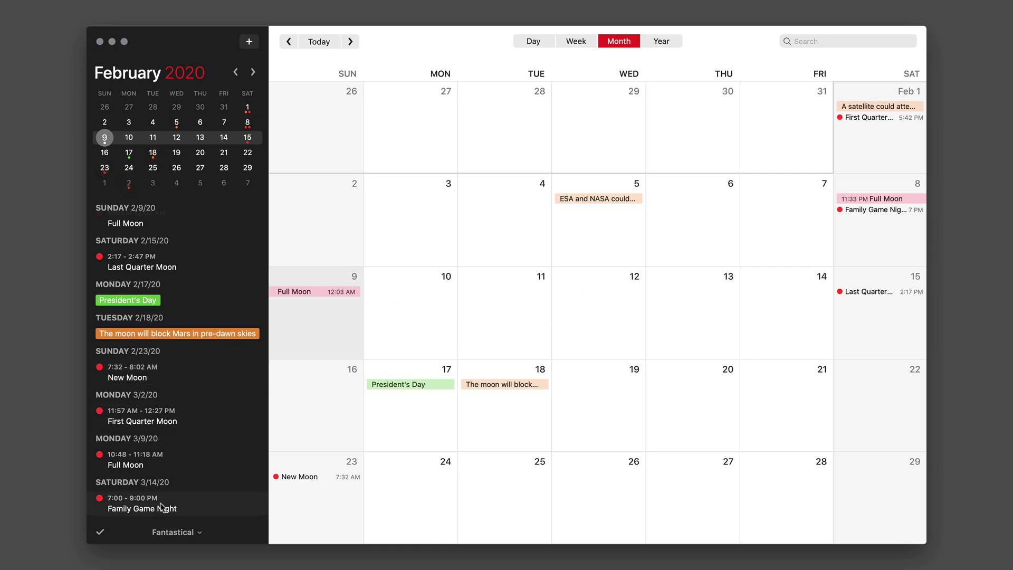
scroll(162, 508, down, 10)
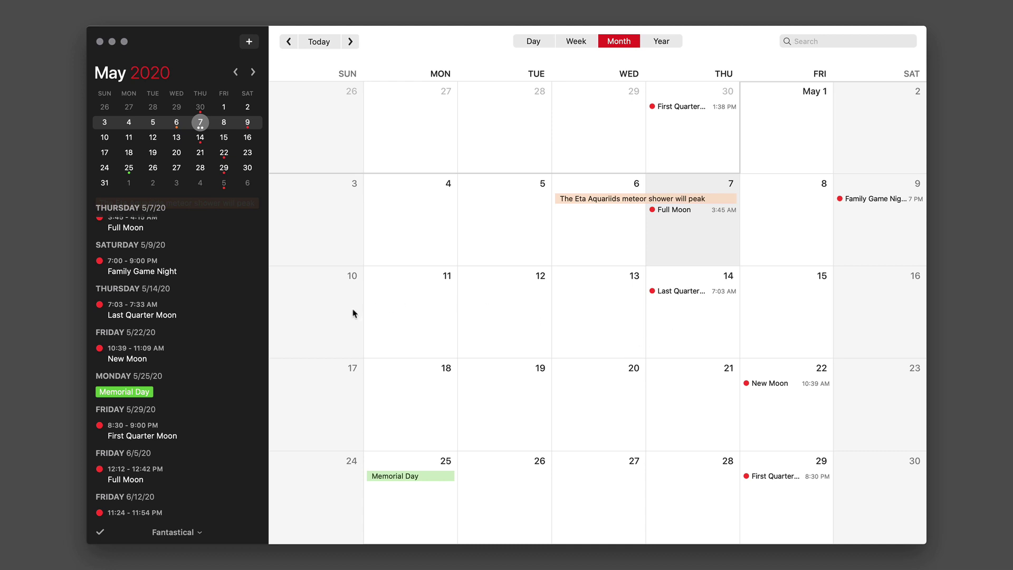
Step: Jump to today, January 15, then step through Day, Week, Month and Year views
click(320, 42)
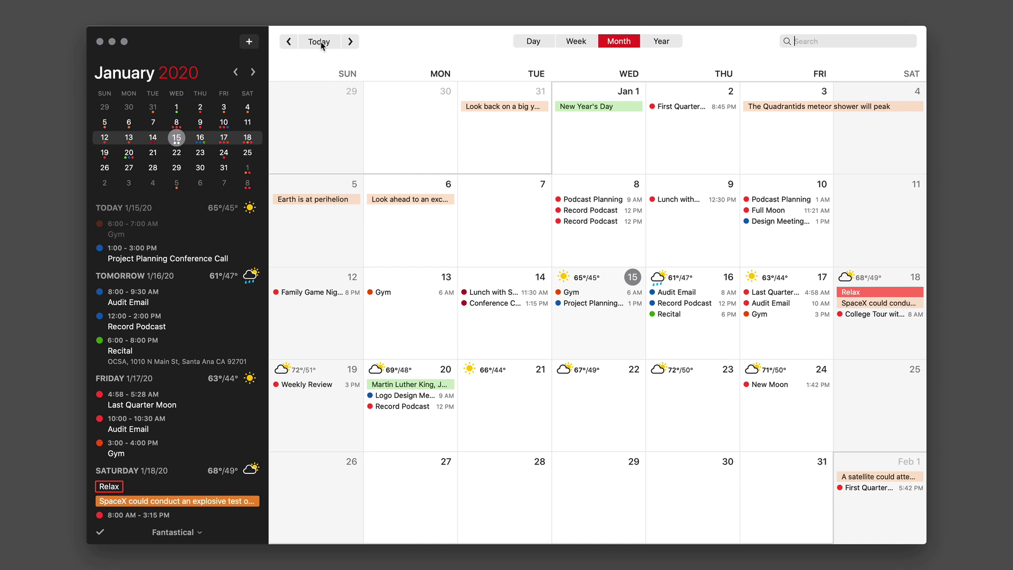
click(541, 44)
click(579, 42)
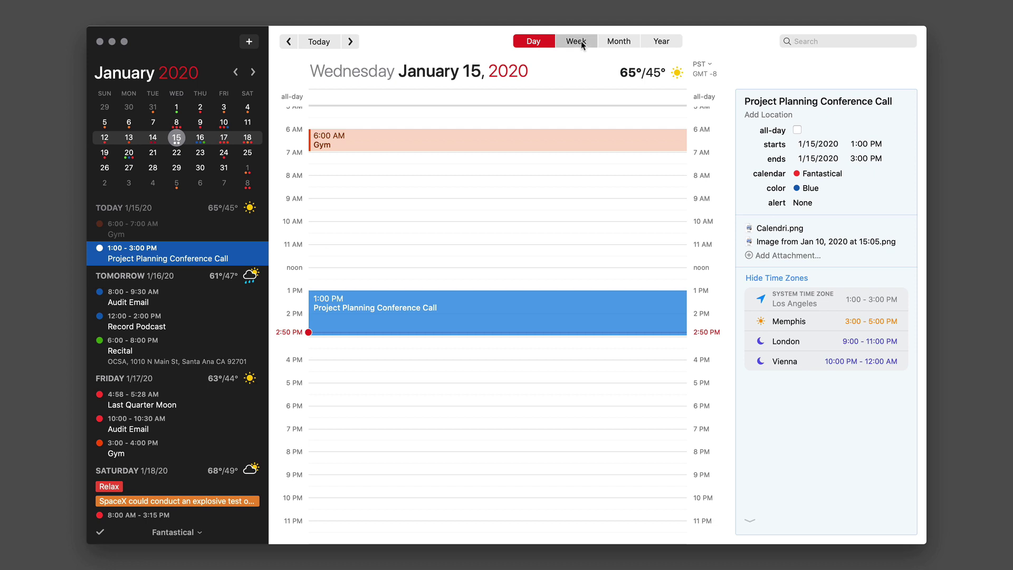
click(632, 41)
click(658, 42)
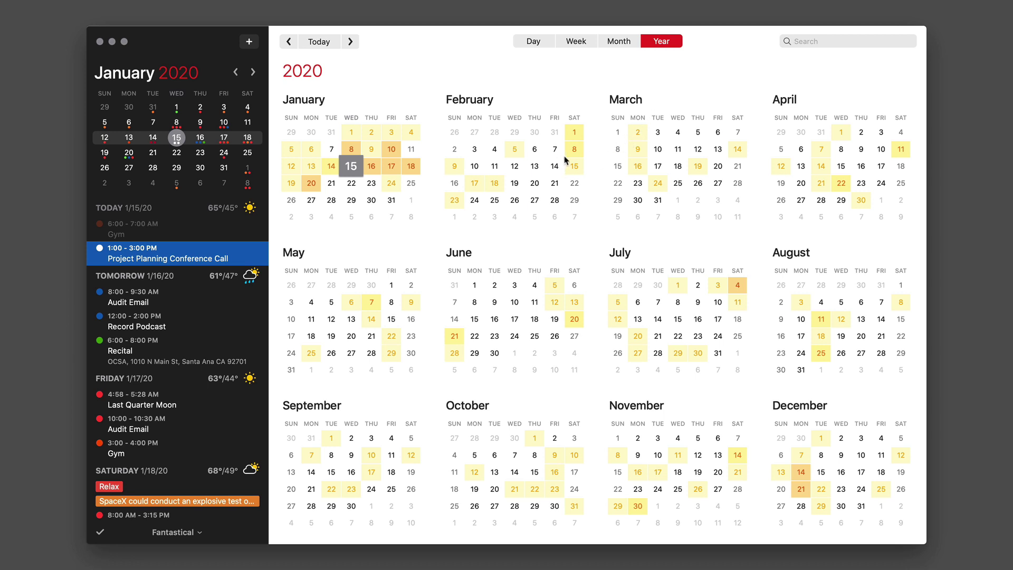
mouse_move(574, 154)
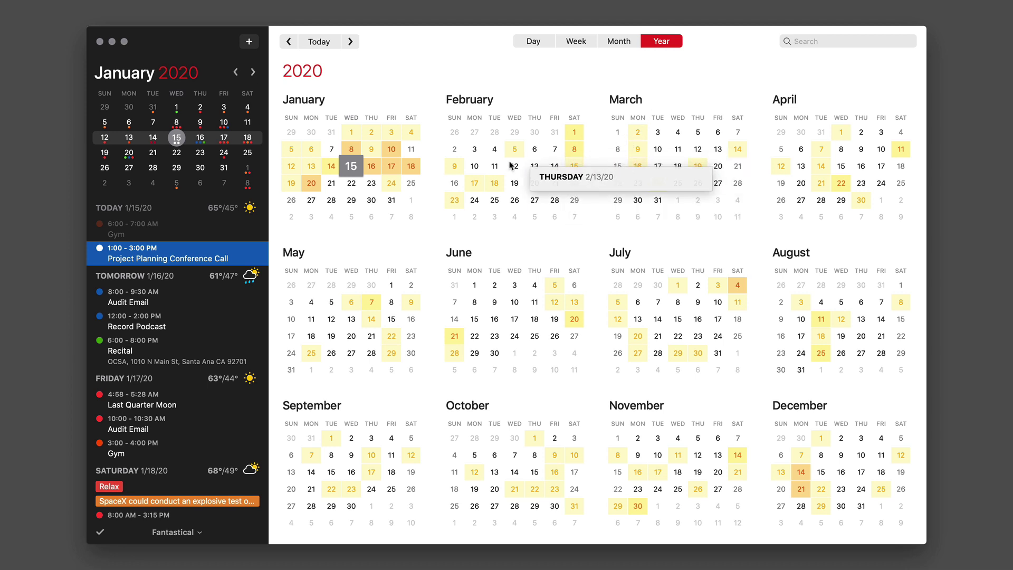
mouse_move(413, 163)
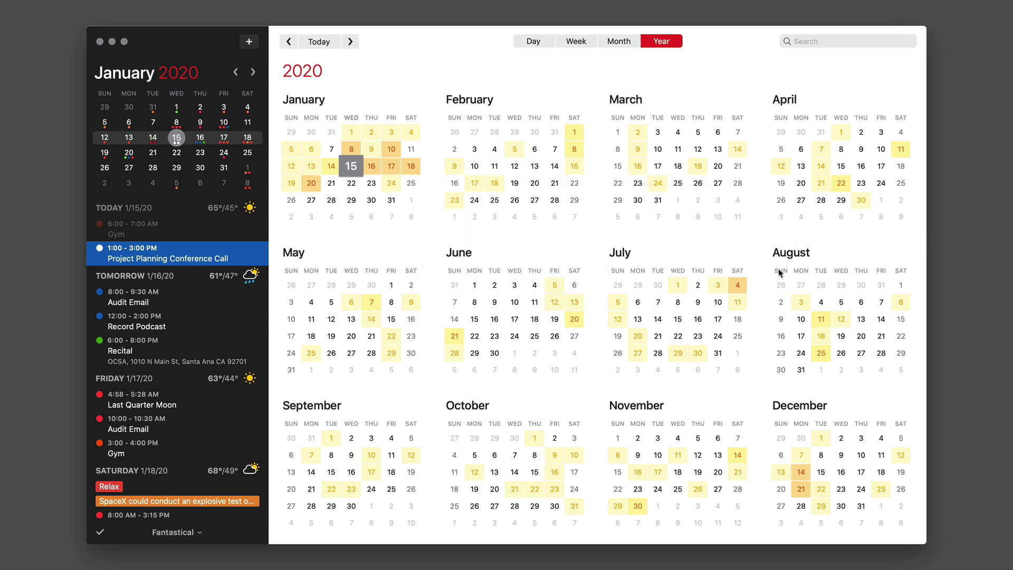
Step: Start an August 21 event, clear its date to reveal templates, then view August as a month
double_click(881, 337)
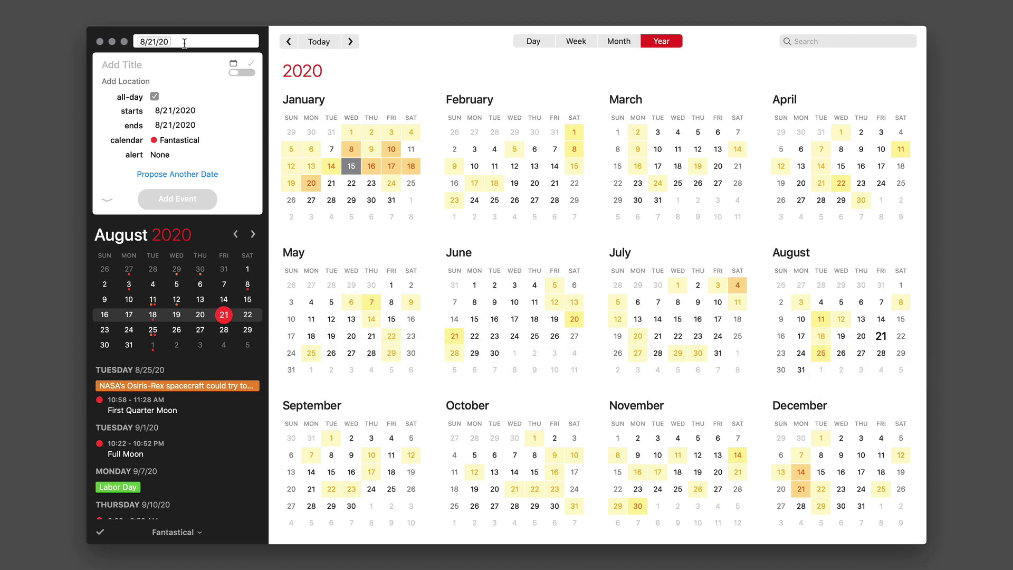
key(BackSpace)
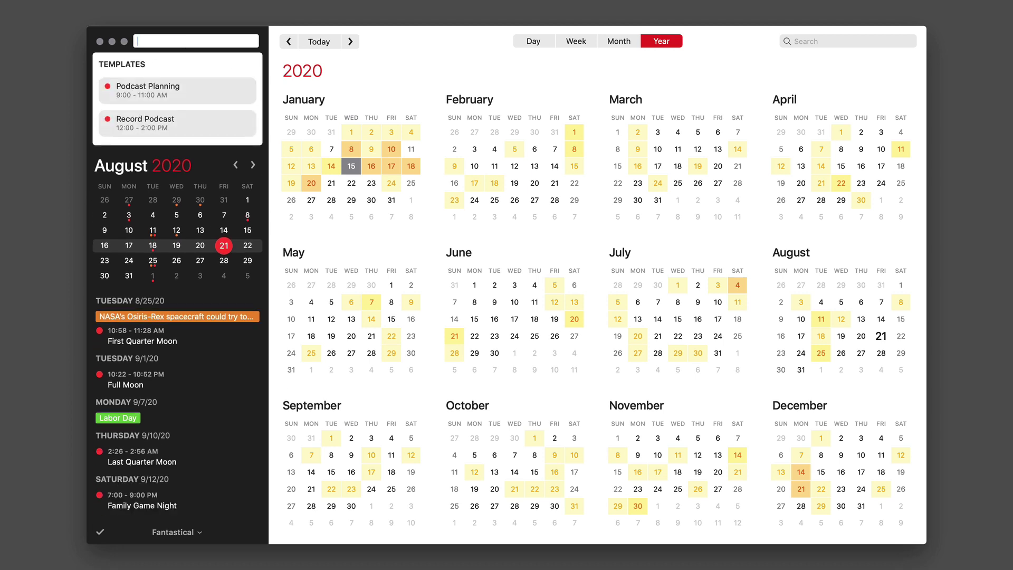
click(620, 42)
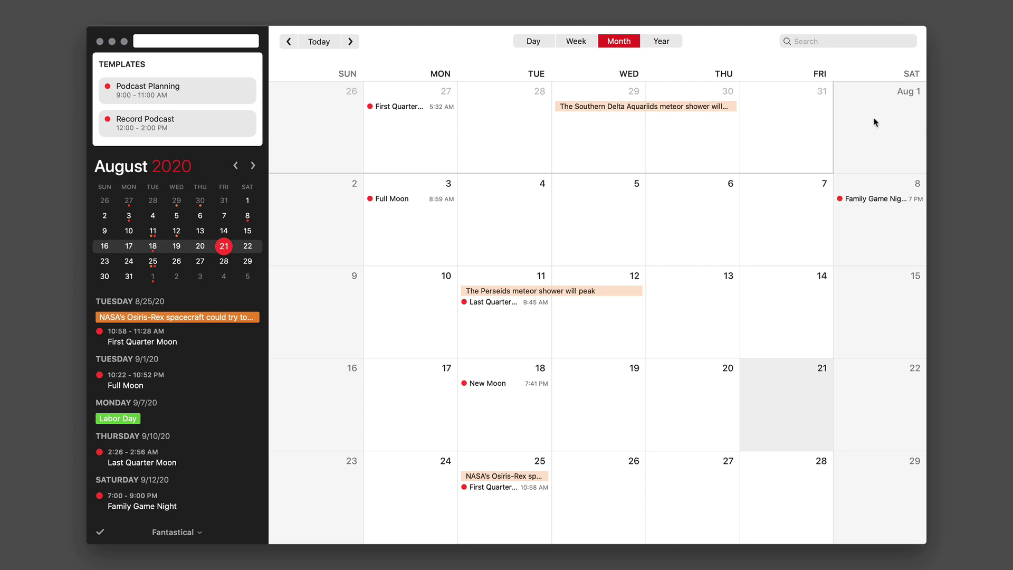
Step: Switch to the January 15 week view and open General preferences
click(575, 48)
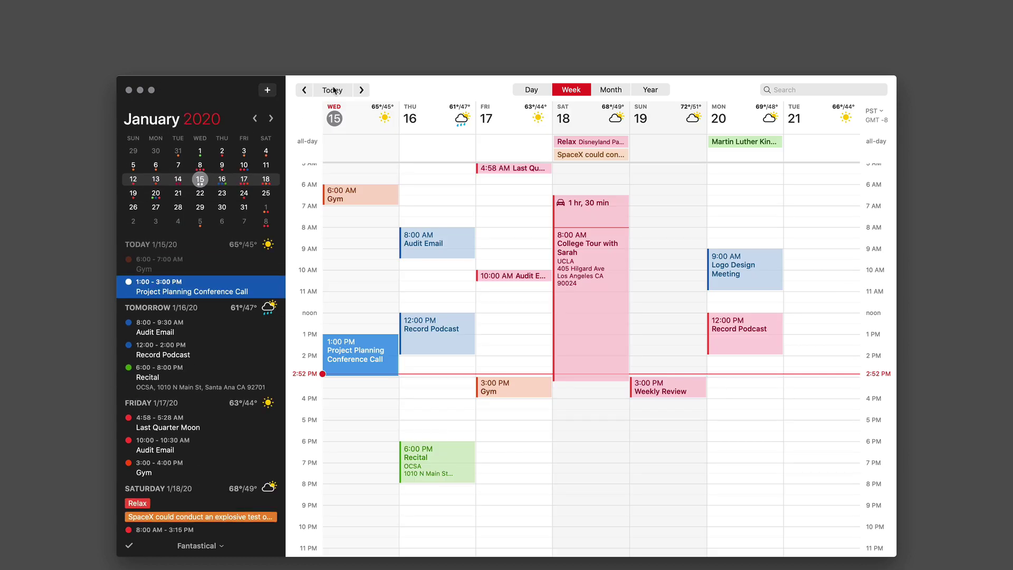
key(super+comma)
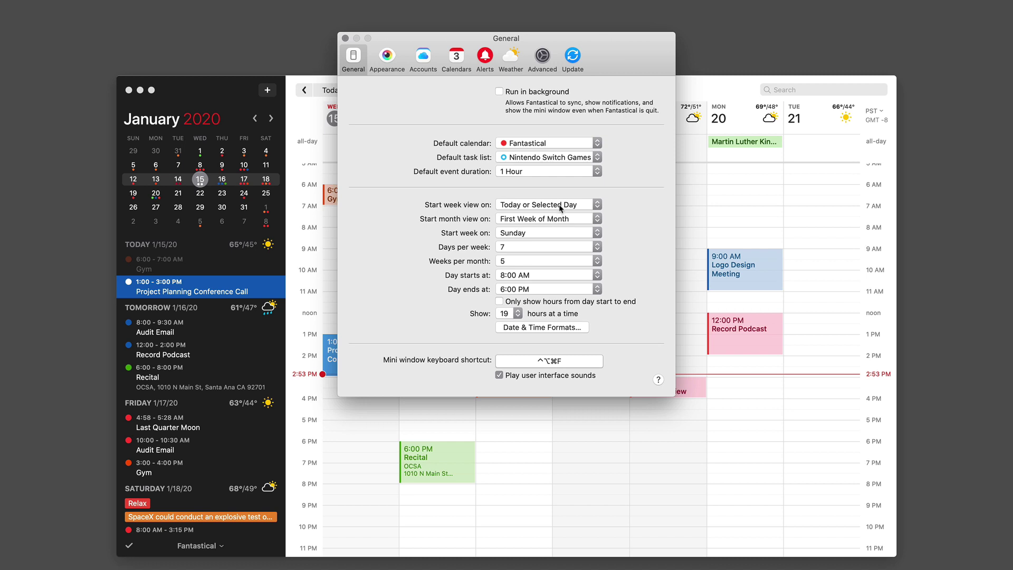
Step: Set the week view to start on Sunday, then change it back to start on today
click(599, 206)
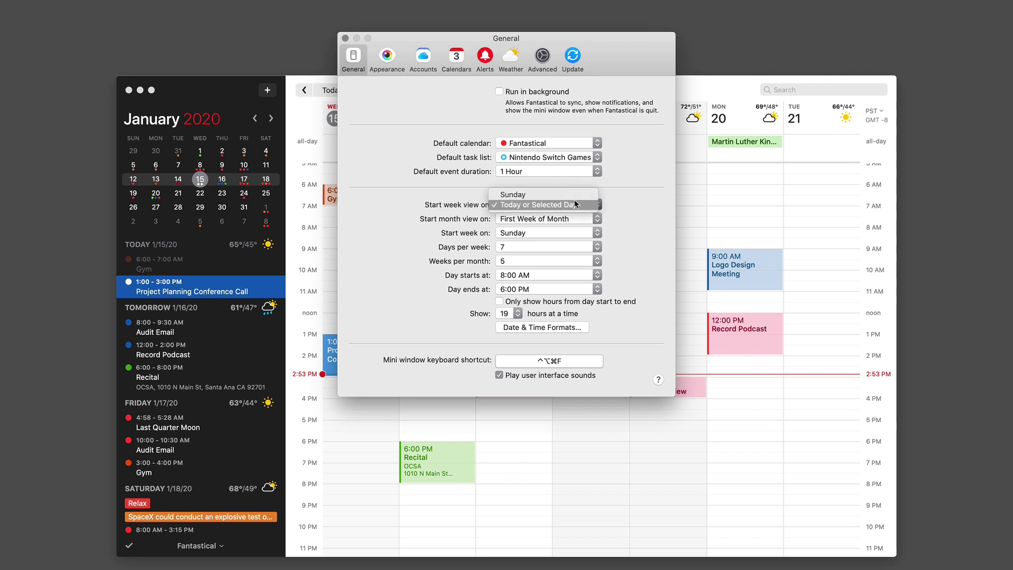
click(583, 205)
click(568, 204)
click(564, 196)
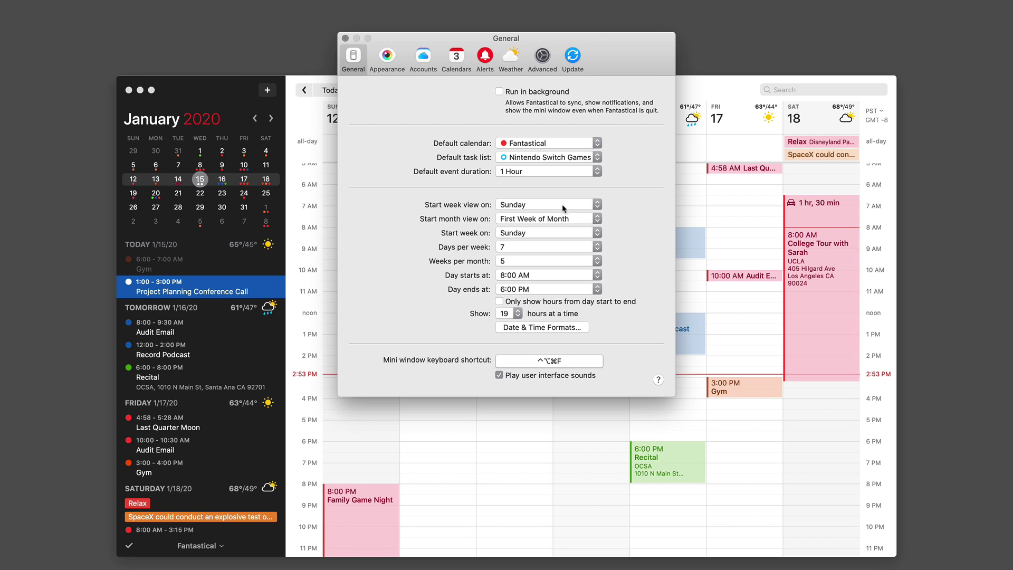
click(599, 205)
click(582, 217)
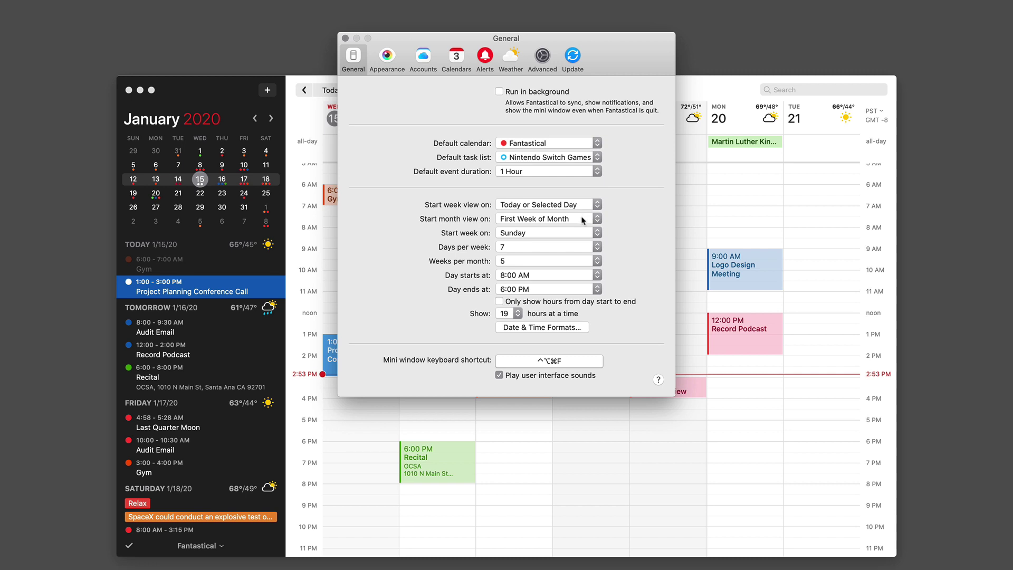
Step: Set days per week to 14 and close the preferences
click(596, 248)
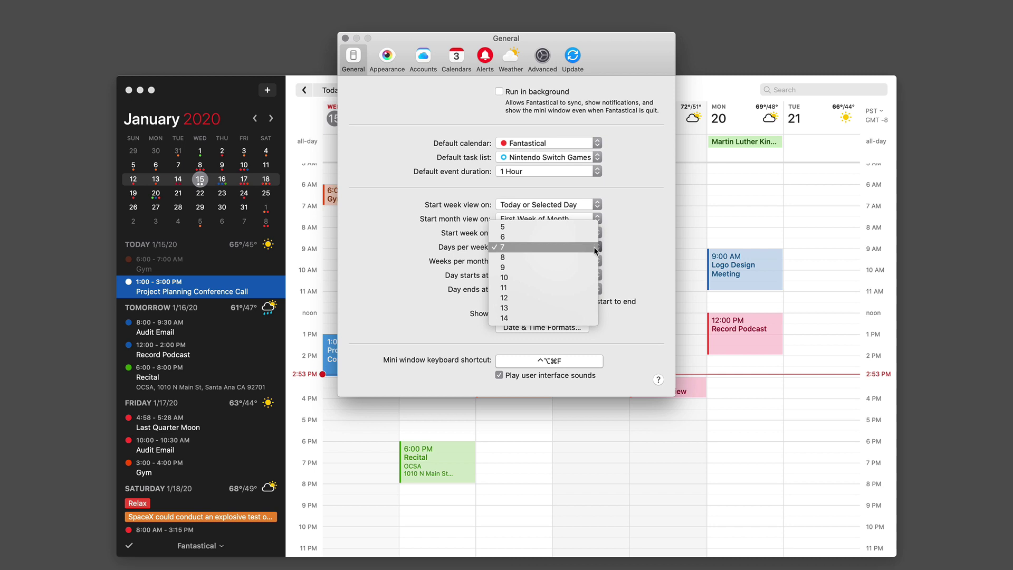
click(562, 318)
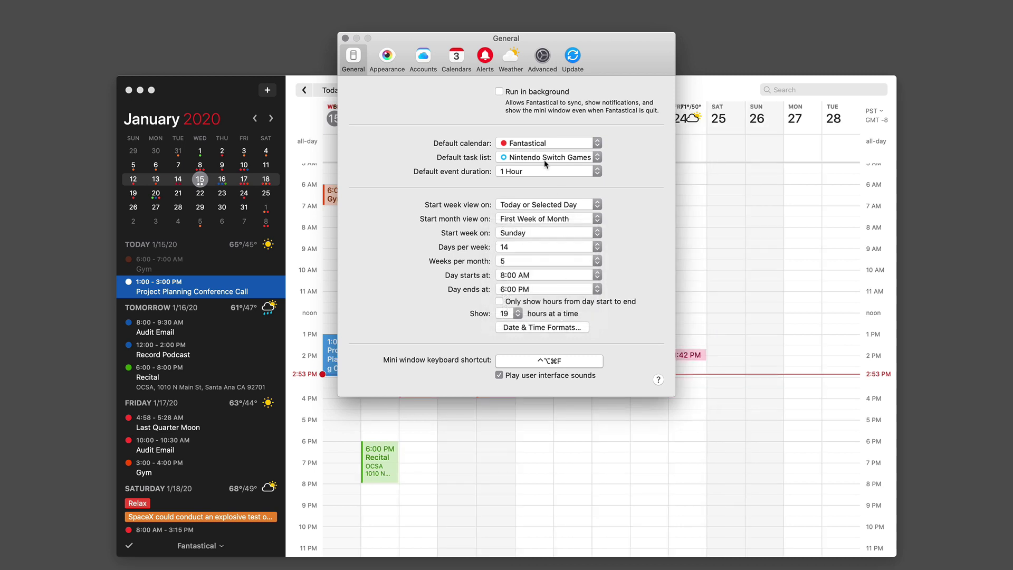
click(345, 38)
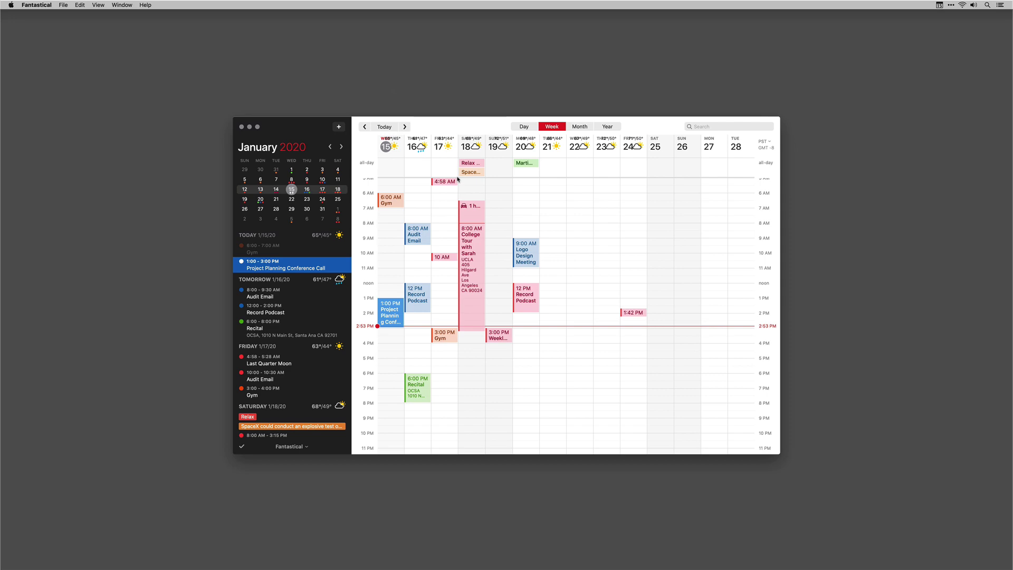
Step: Toggle full screen, hide the sidebar, then exit full screen
key(ctrl+super+f)
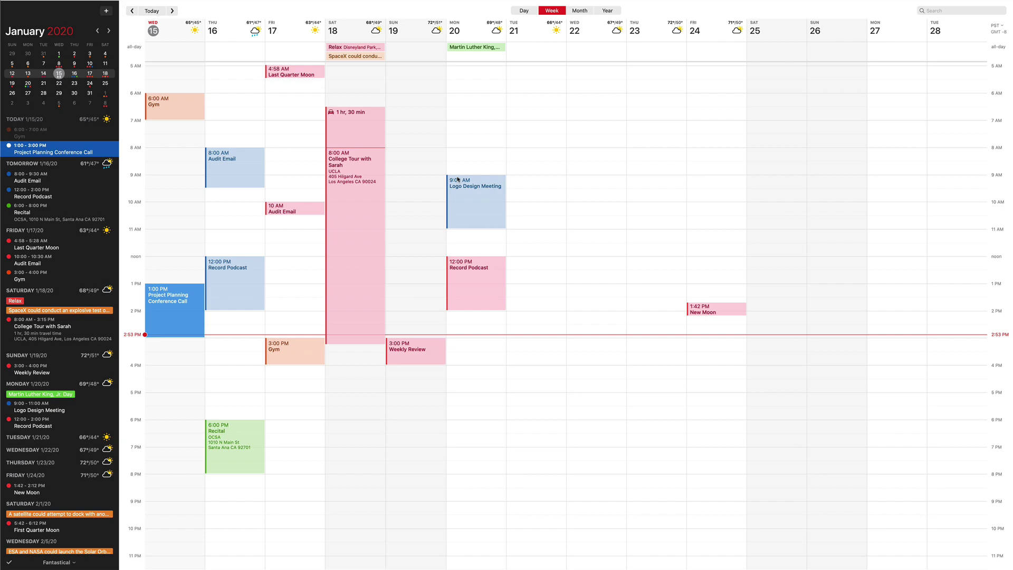
key(ctrl+super+f)
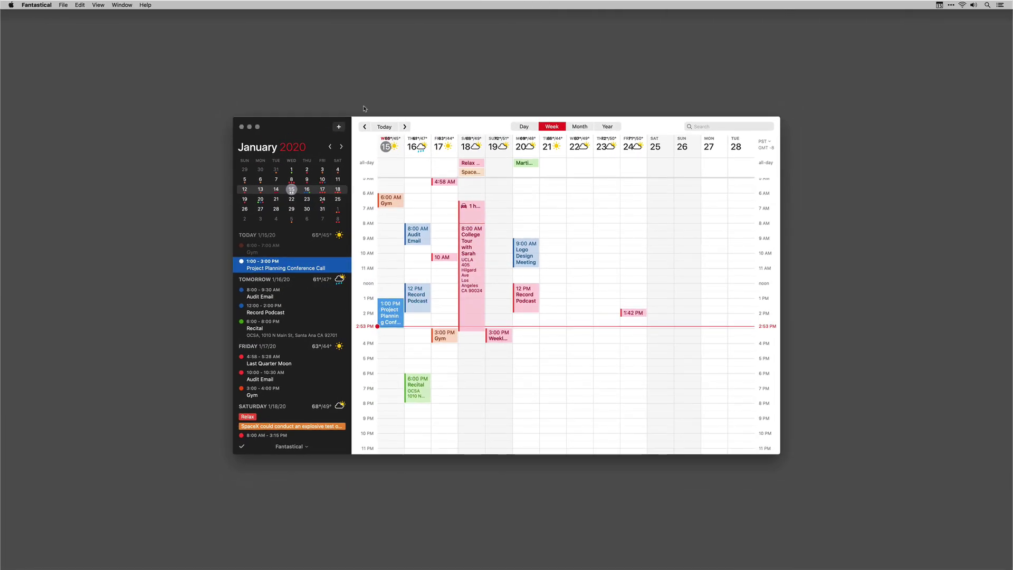
click(257, 127)
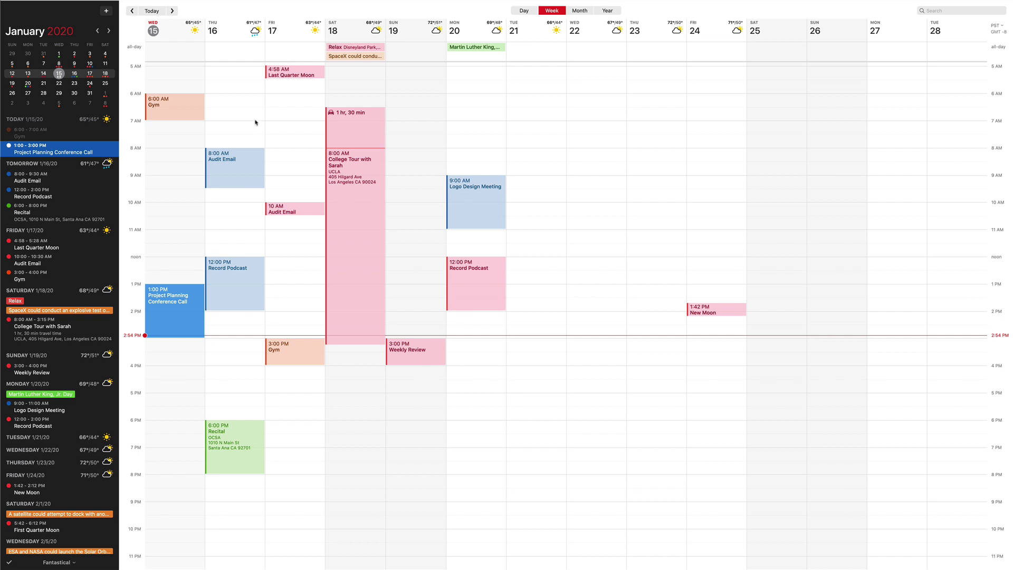
key(ctrl+super+s)
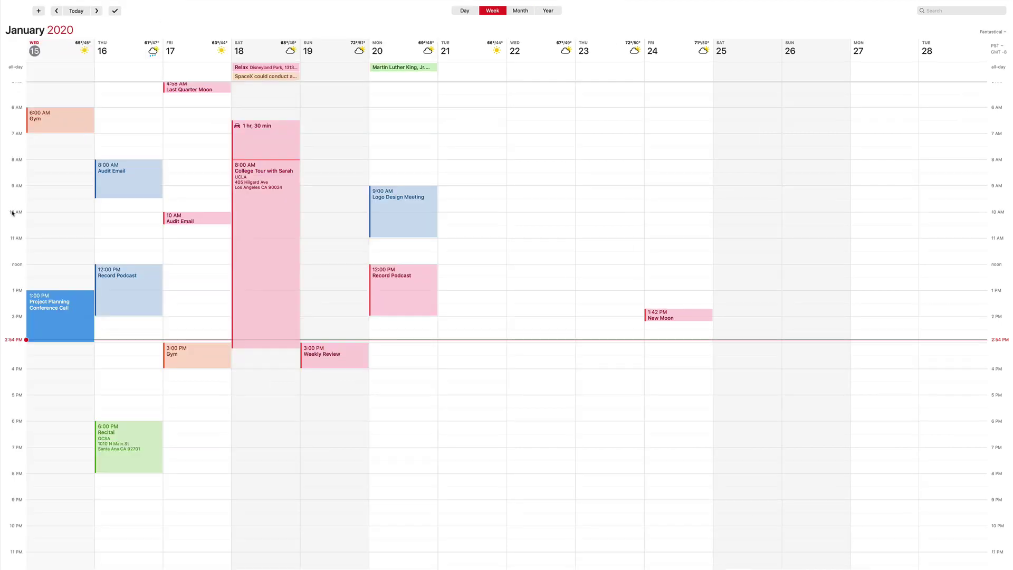
key(ctrl+super+f)
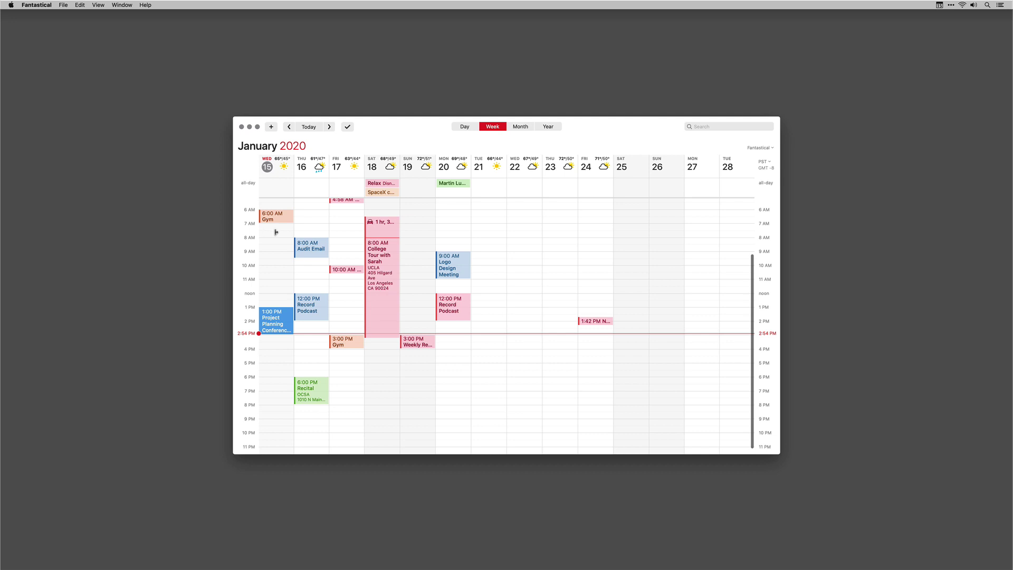
Step: Show the sidebar, set days per week back to 7, and view January 15 as a single day
key(ctrl+super+s)
key(super+comma)
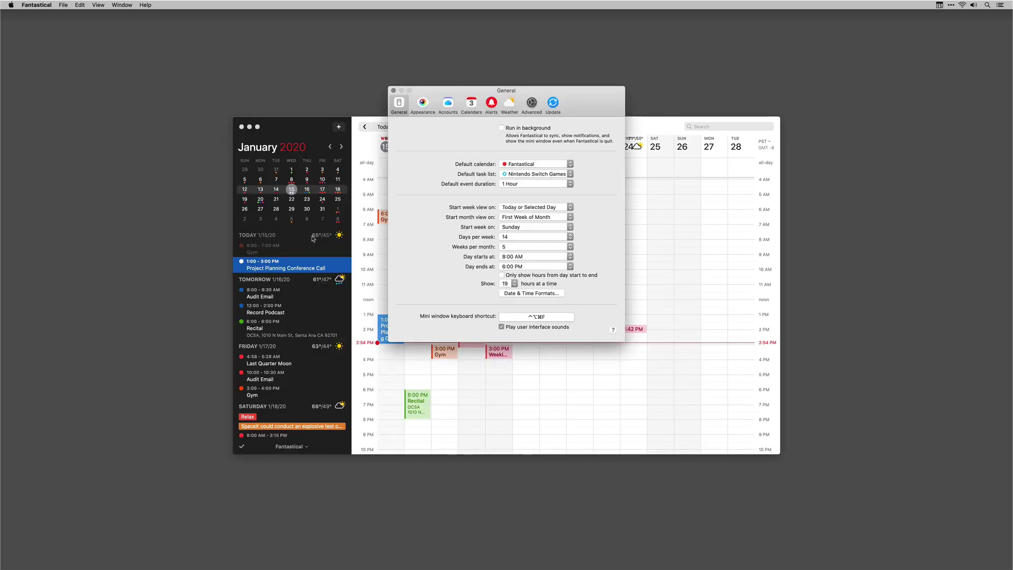
click(569, 237)
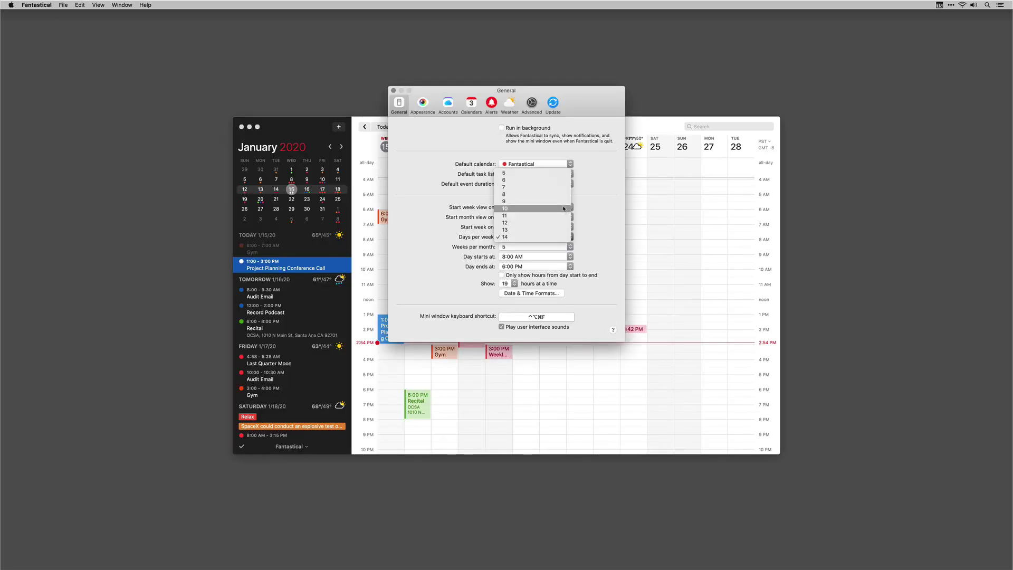
click(563, 189)
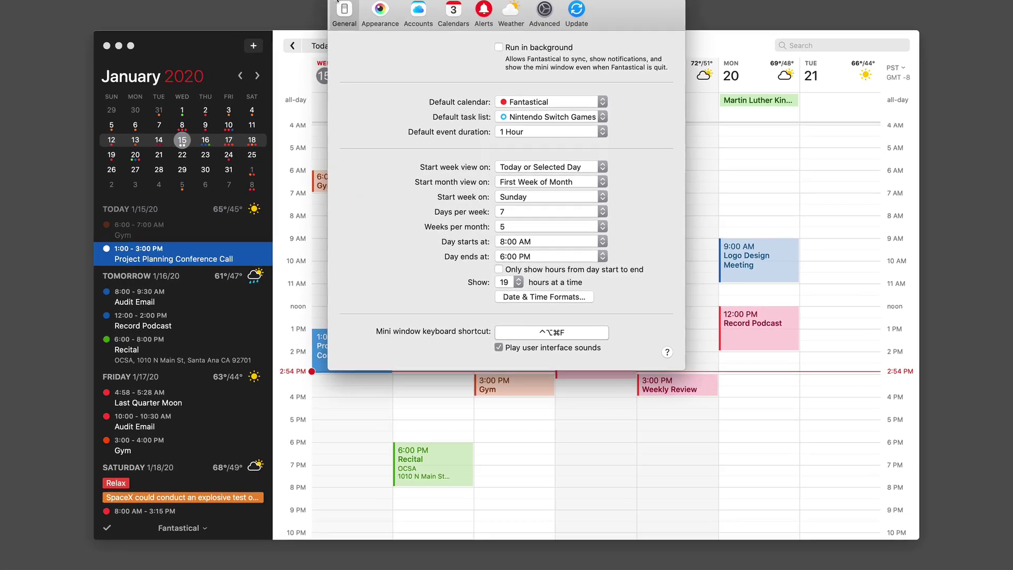
key(super+w)
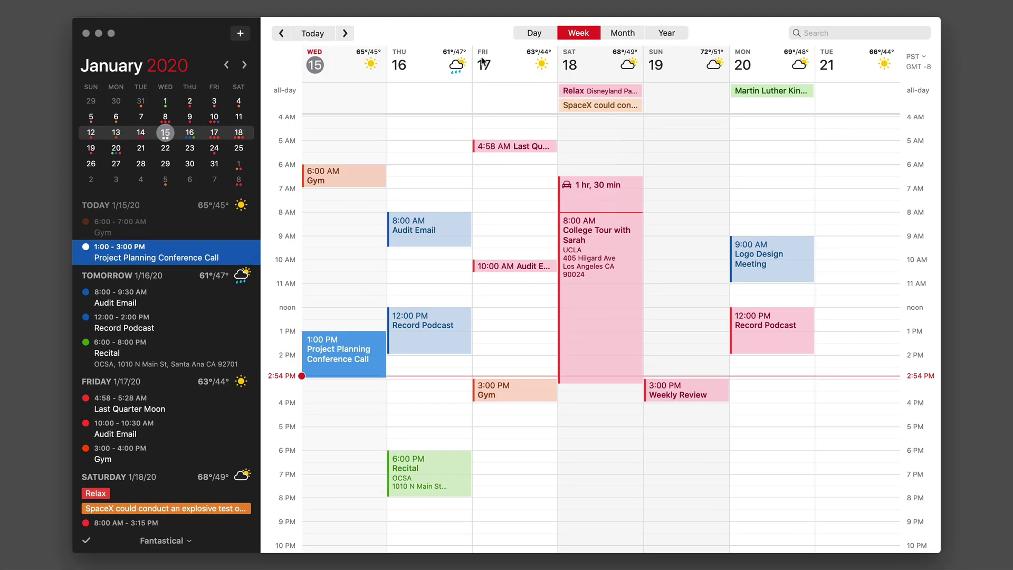
click(539, 35)
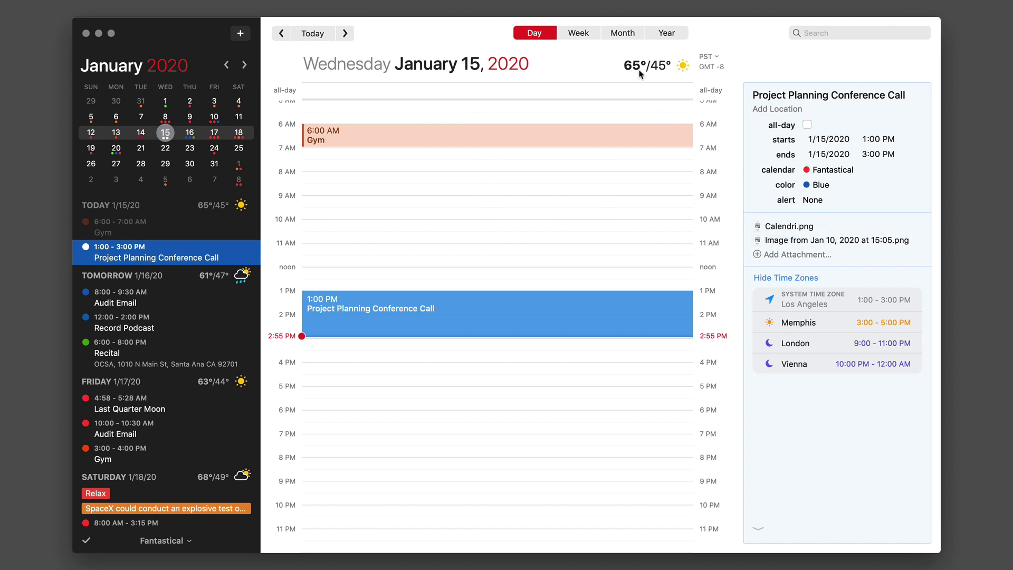
click(723, 68)
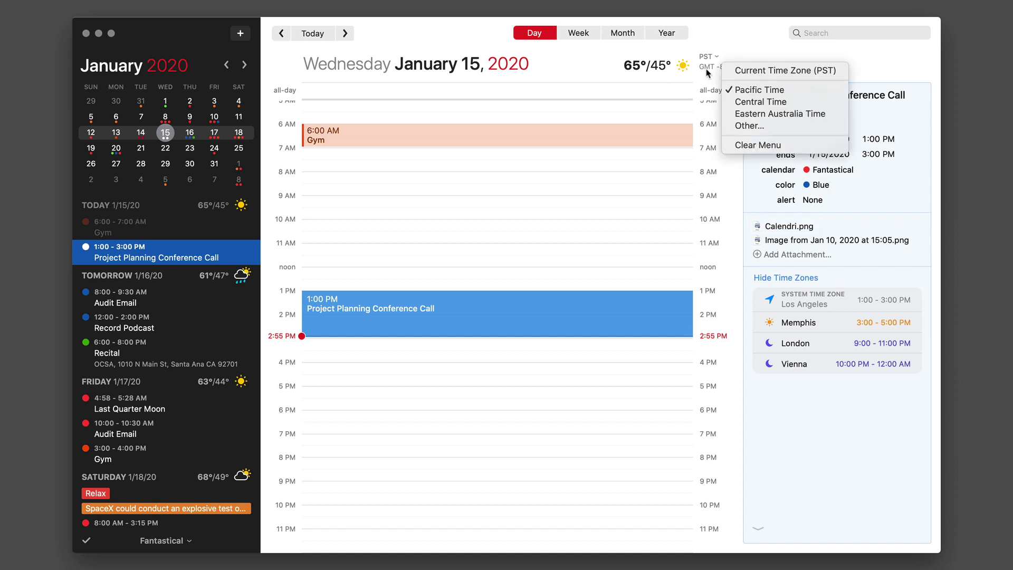
click(709, 72)
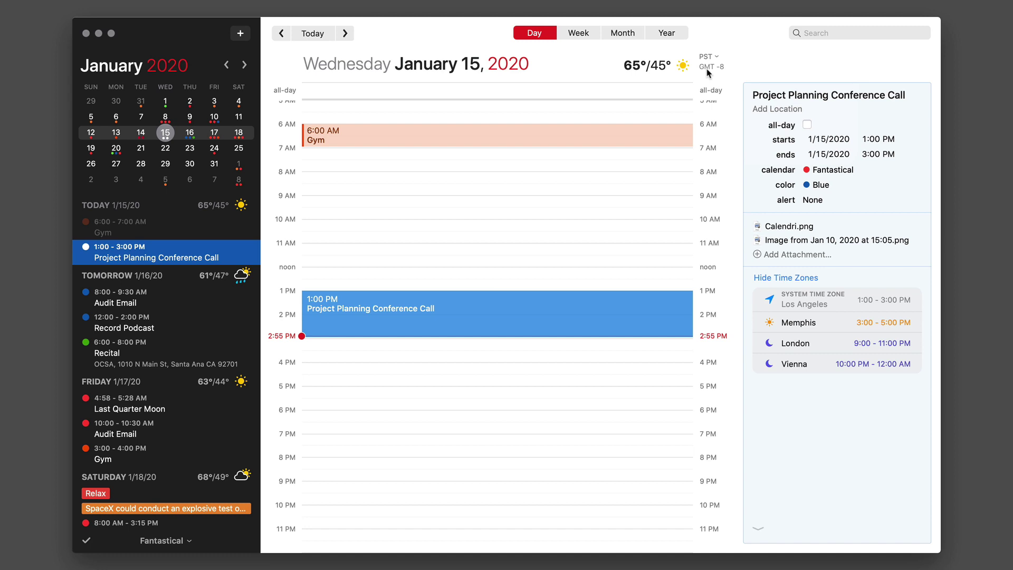
key(Left)
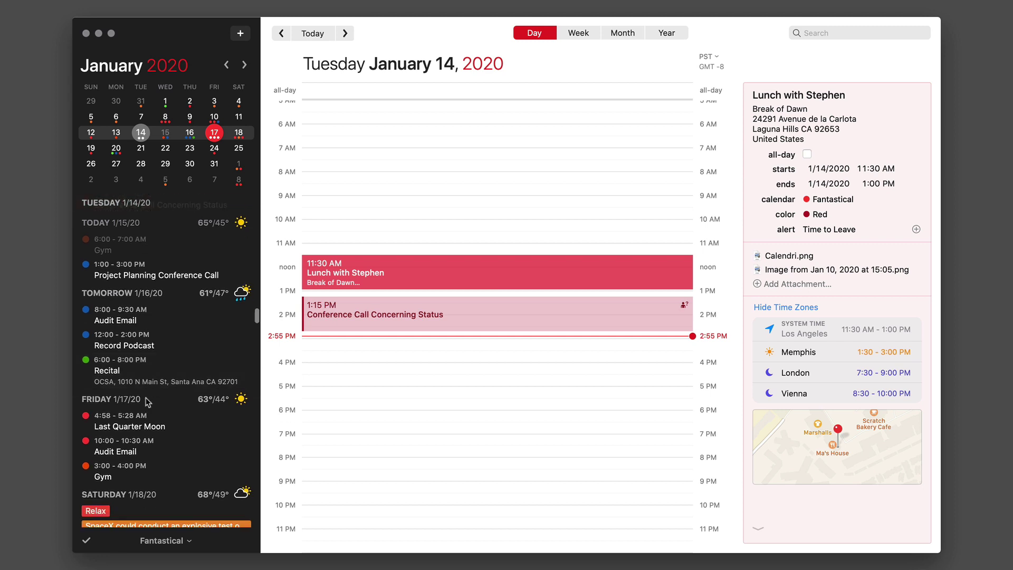
key(Right)
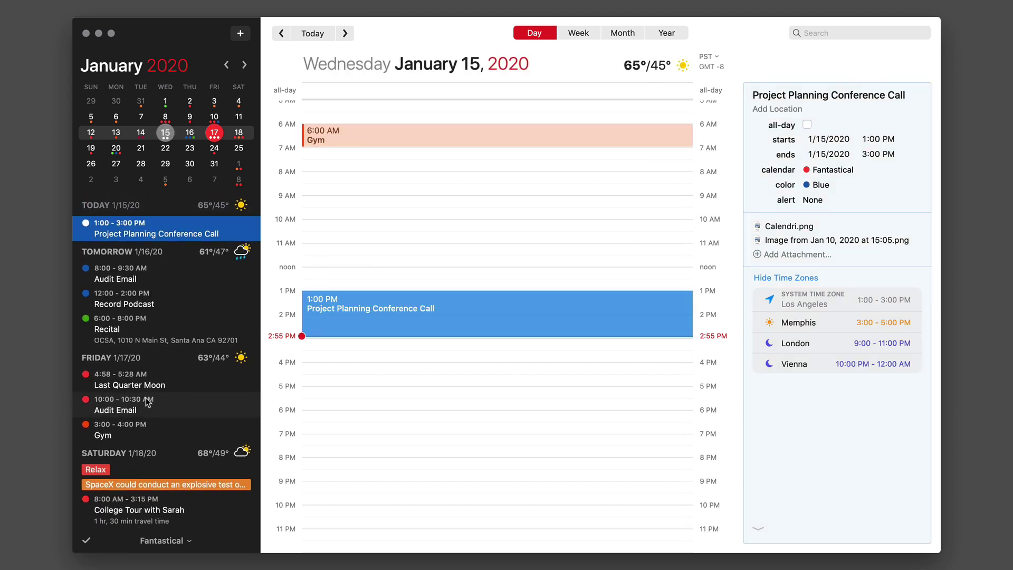
click(86, 541)
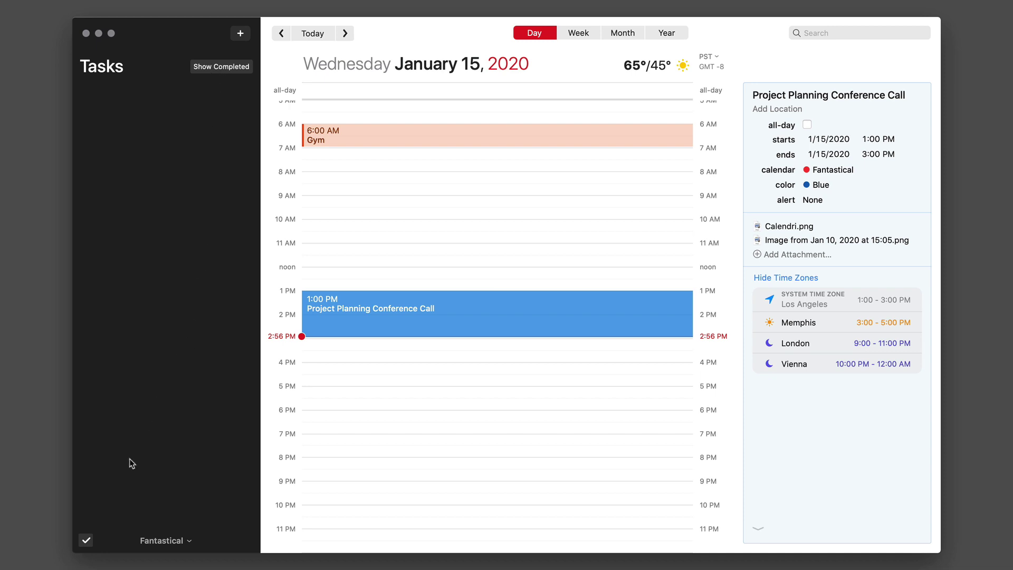
click(86, 540)
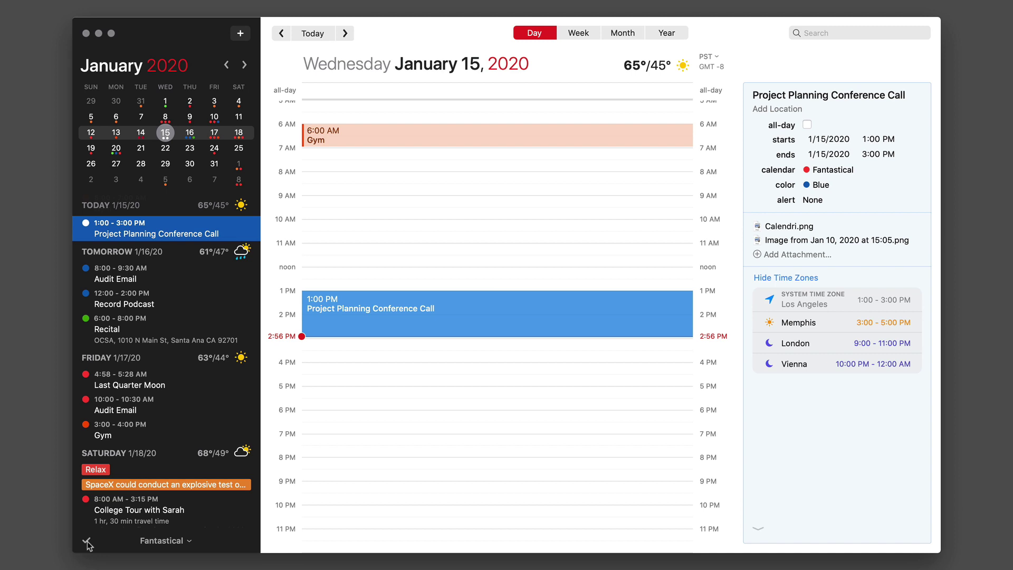